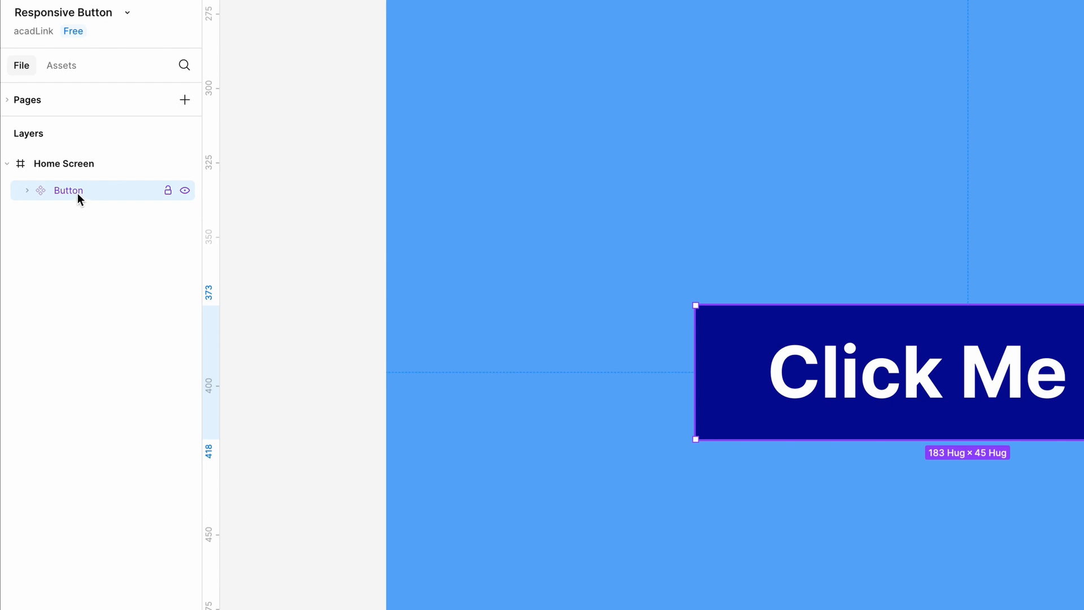
- Place an instance of the Button component from this file's assets below the original button and delete it
click(61, 65)
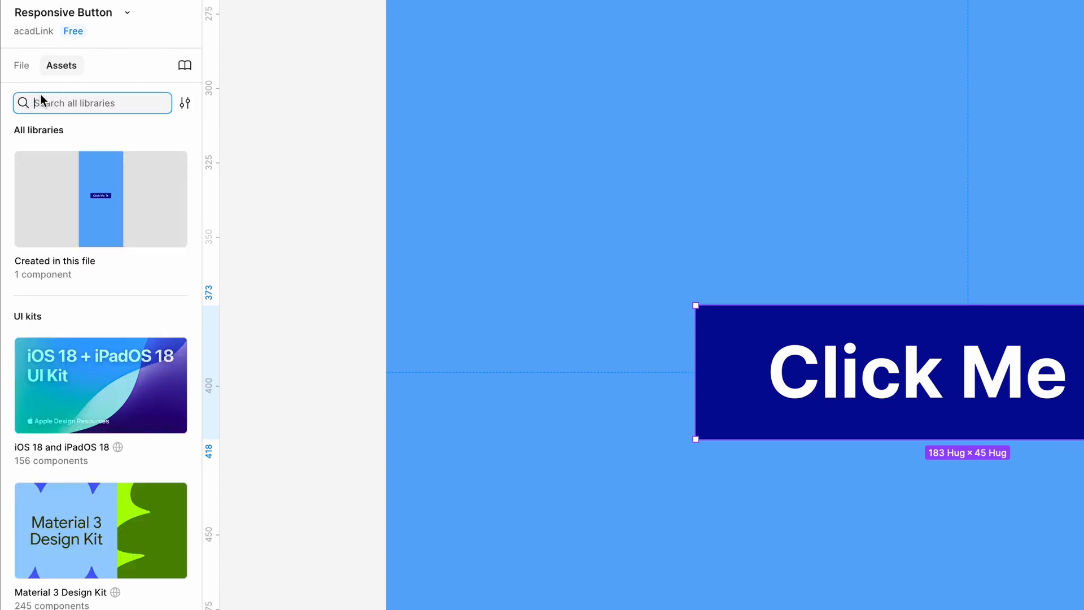
click(48, 261)
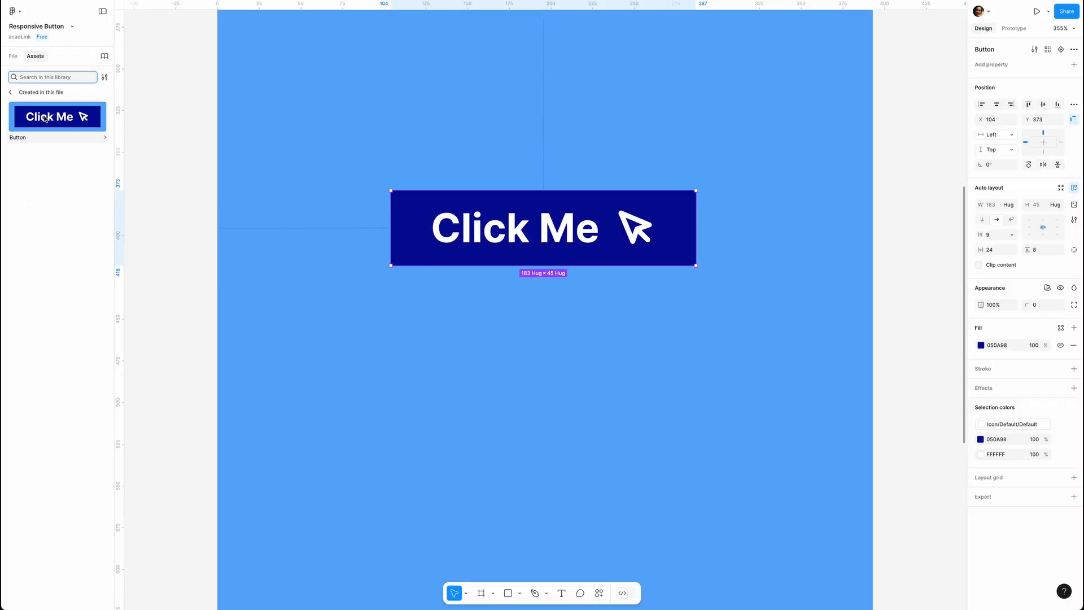
drag(100, 173, 494, 386)
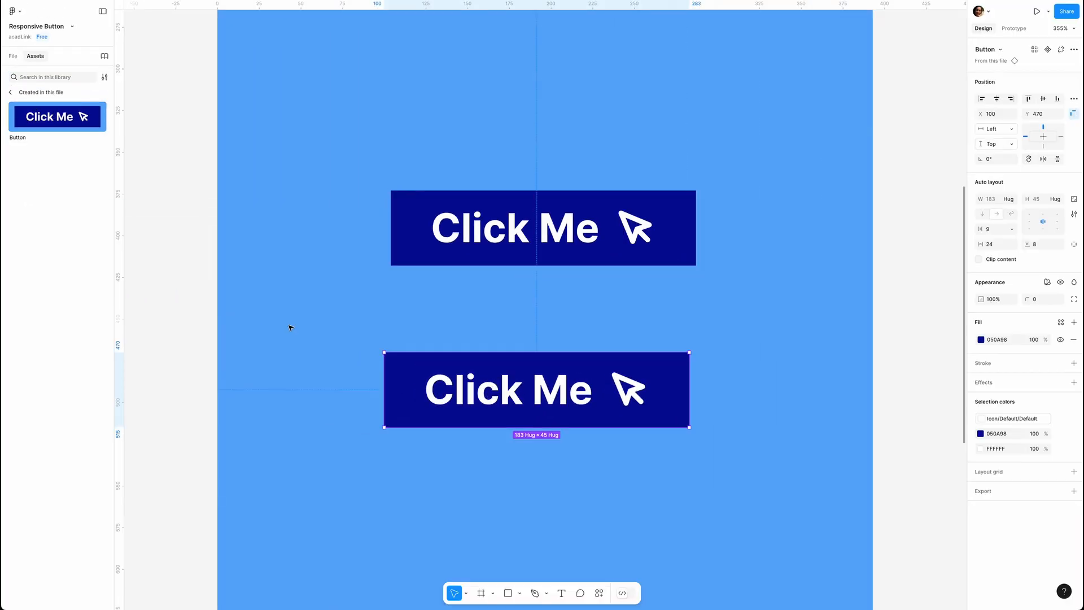
key(Delete)
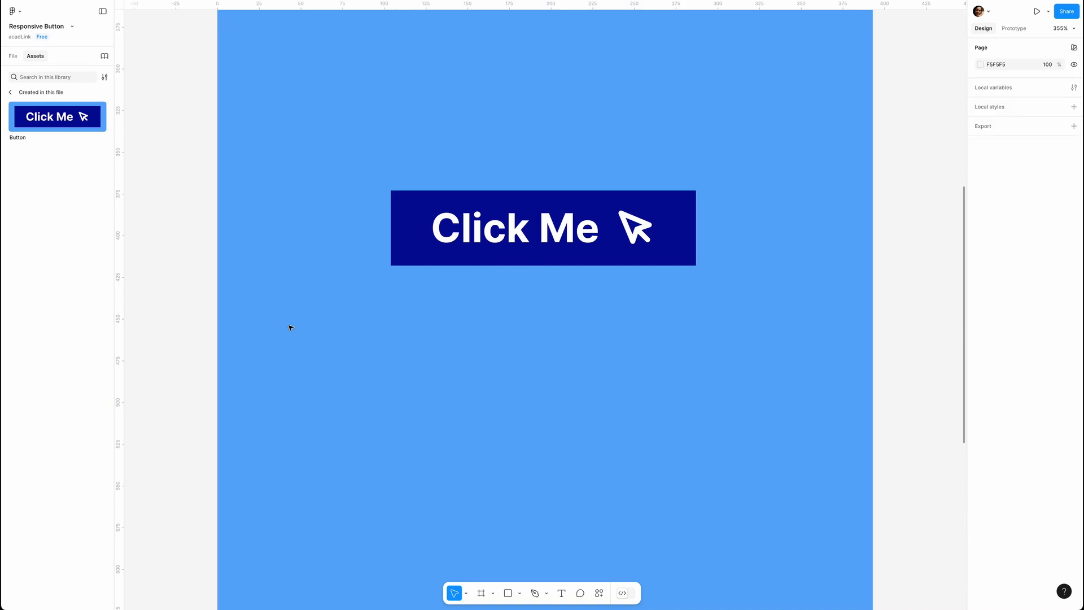
- Copy the Button component as an instance directly below it at X 104, Y 447
click(414, 218)
drag(414, 218, 442, 297)
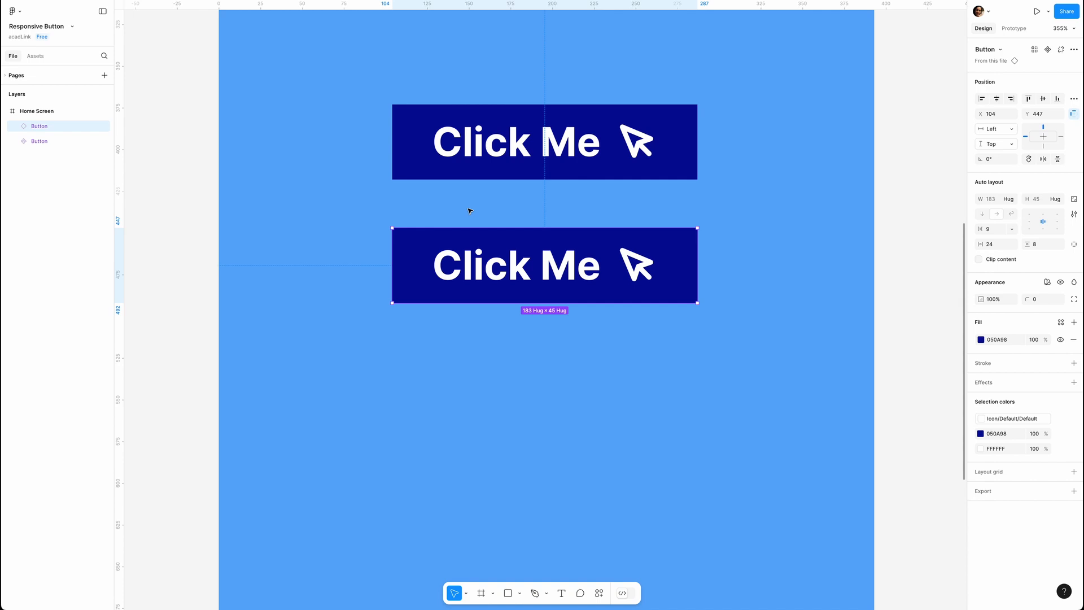
- Create a component property named Text with the value Click Me for the main button's label
click(522, 147)
click(574, 152)
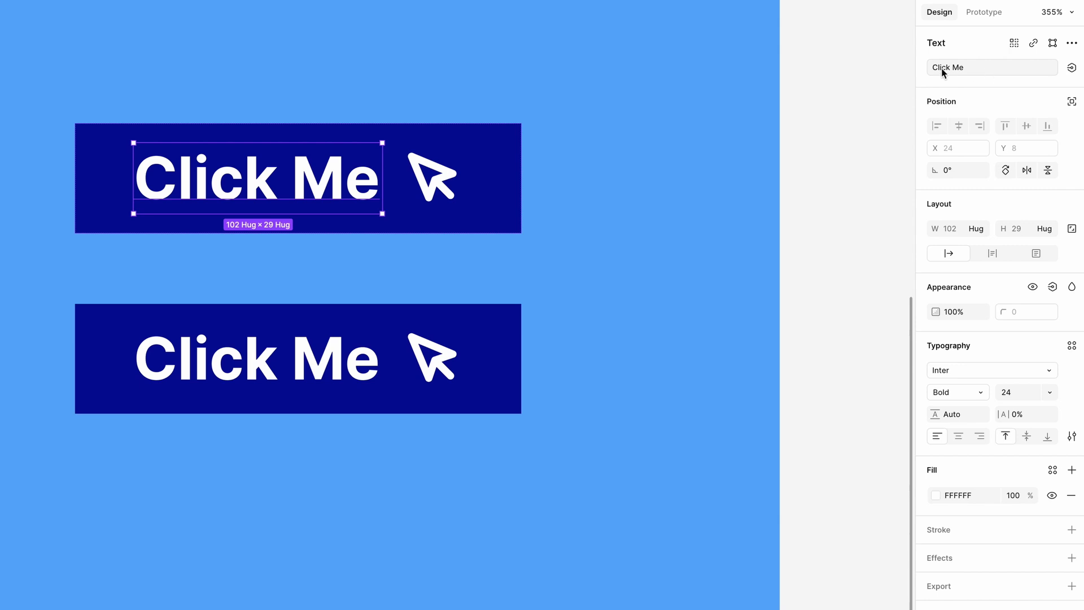
click(1071, 68)
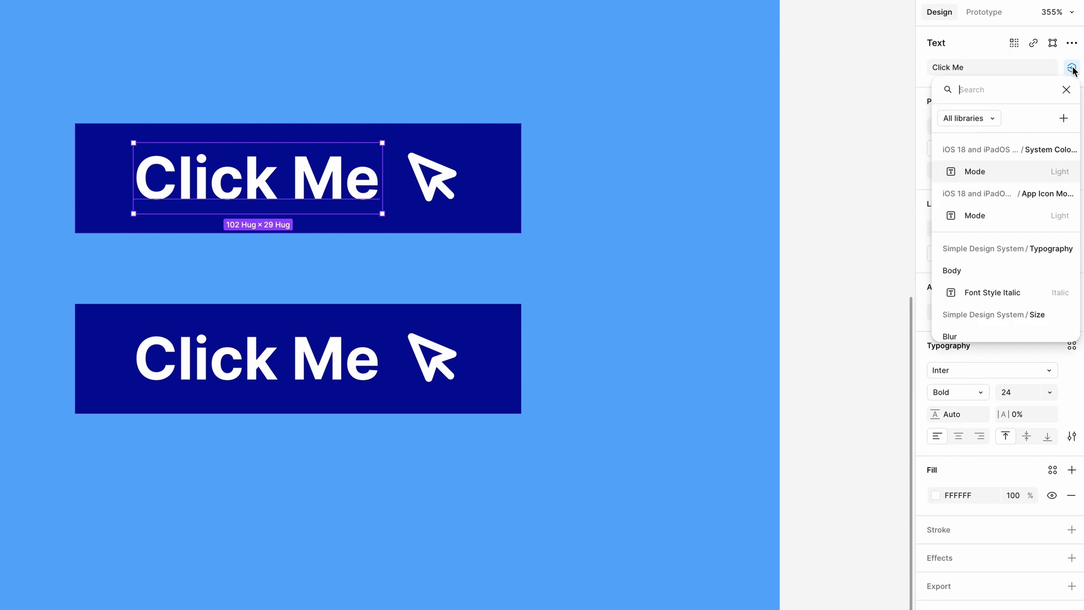
click(1064, 119)
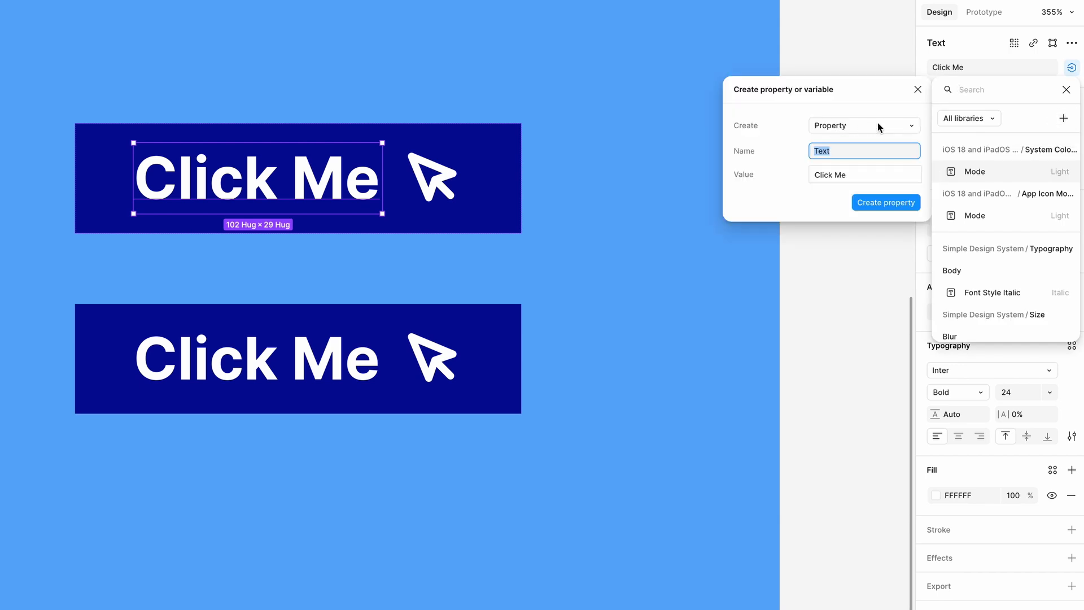
click(888, 126)
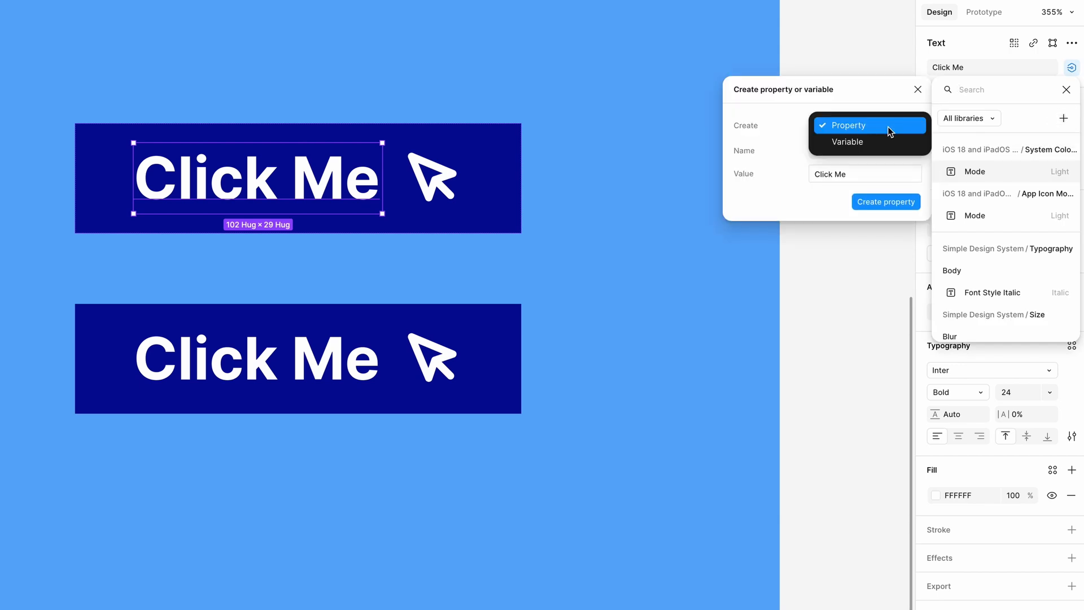
click(855, 126)
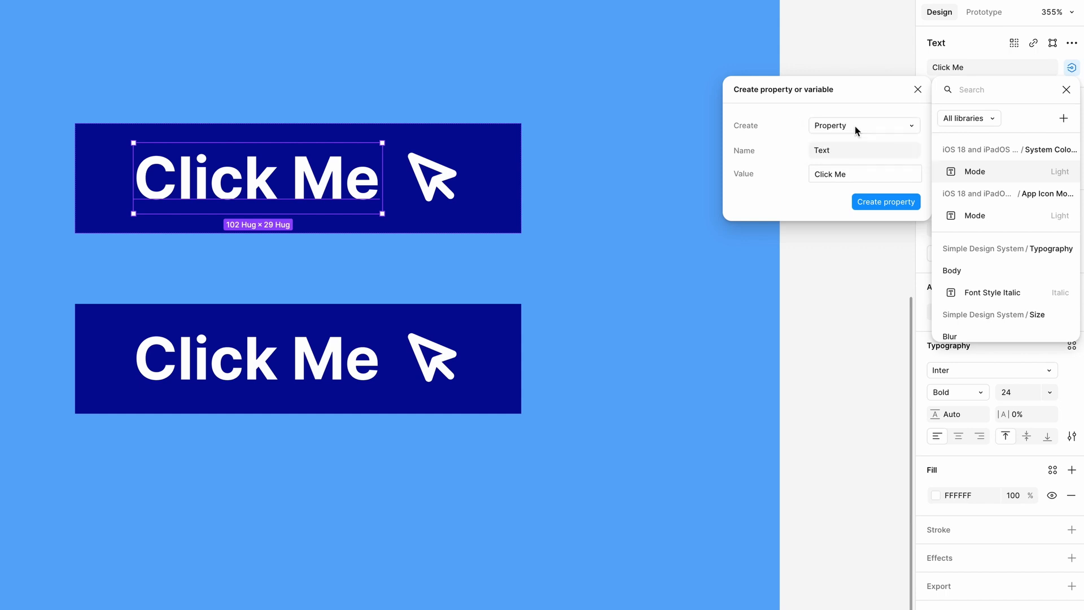
click(834, 150)
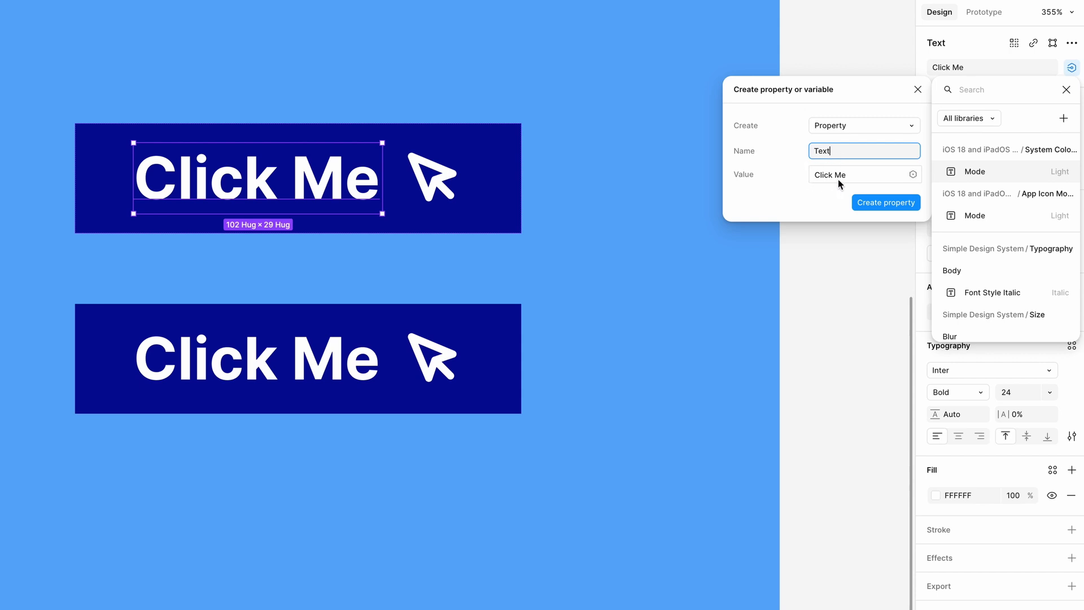
key(Return)
- Set the Text property of the lower button instance to Tap Me
click(337, 358)
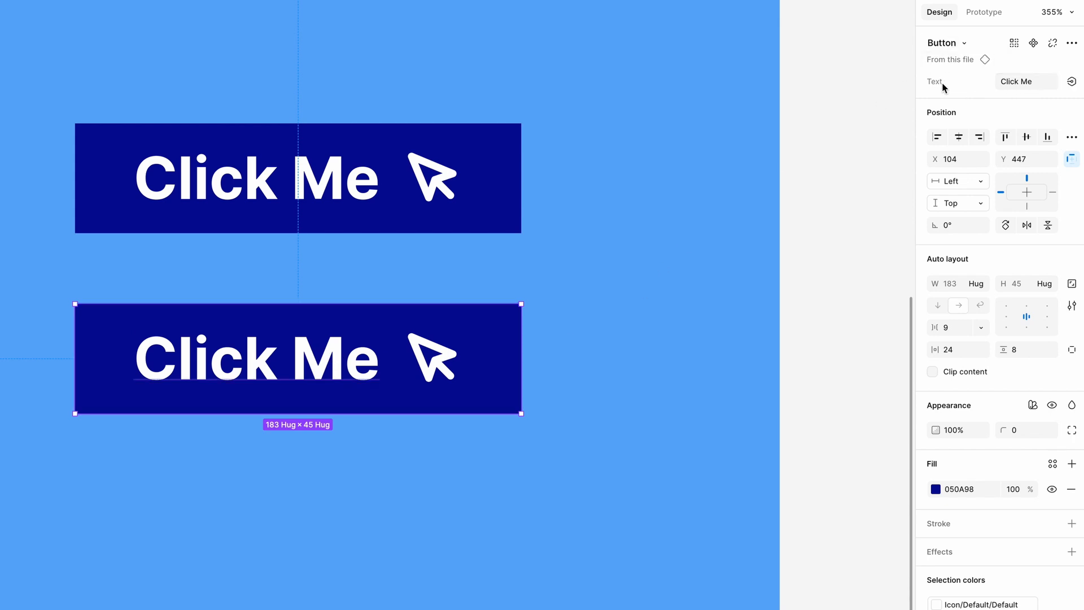
click(1016, 86)
drag(1017, 83, 988, 80)
text(Tap)
key(Return)
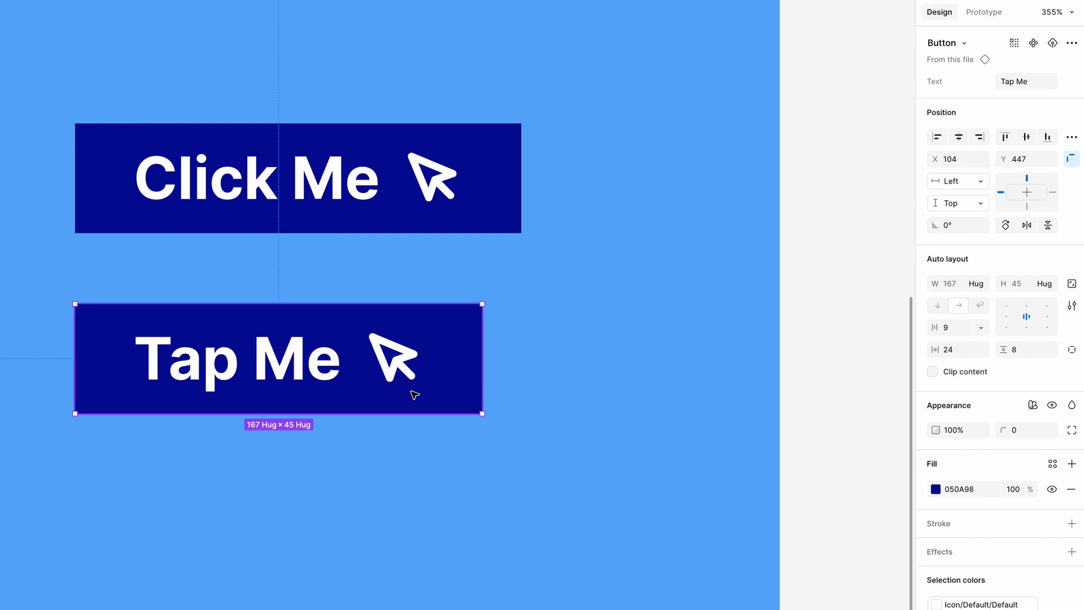
- Duplicate the Tap Me instance twice, stacking both copies below it
drag(444, 344, 446, 484)
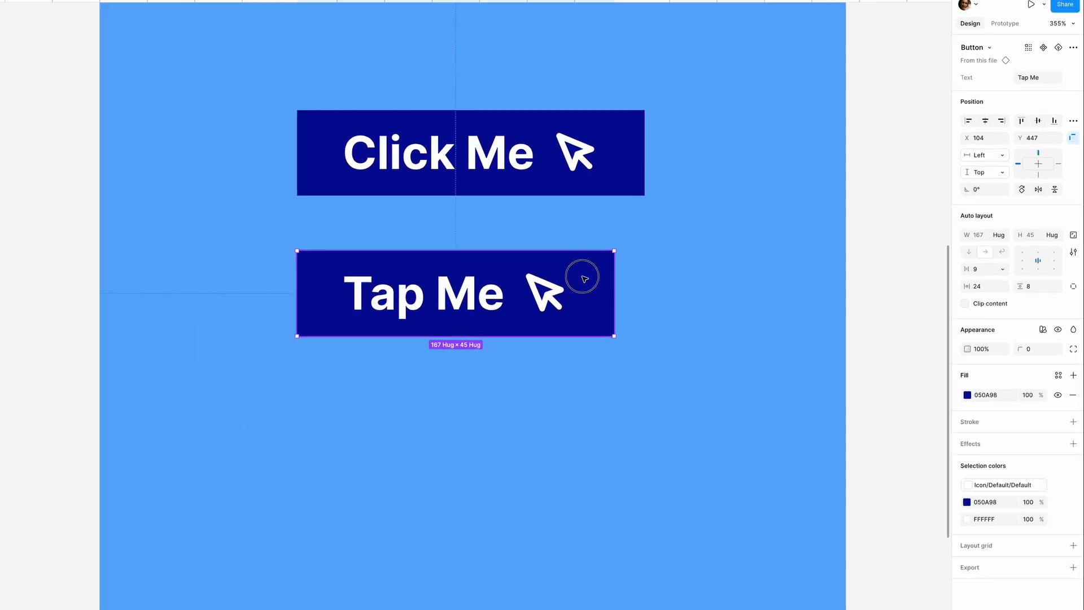
drag(643, 350, 651, 443)
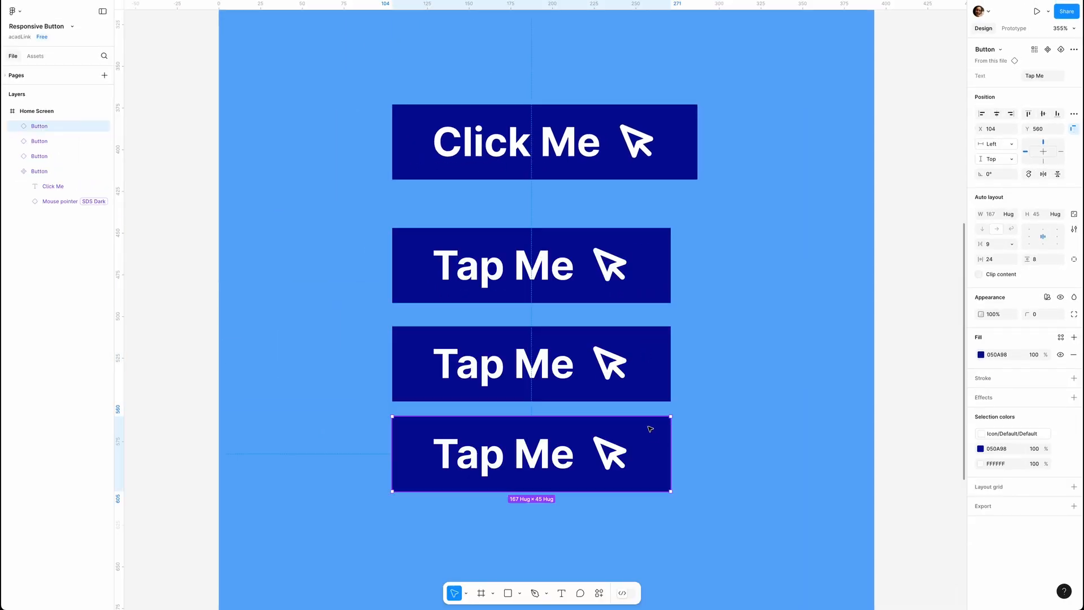
- Shorten the text of all three Tap Me instances to Me, and undo this together with the duplicates
shift+click(654, 361)
shift+click(658, 291)
click(1037, 76)
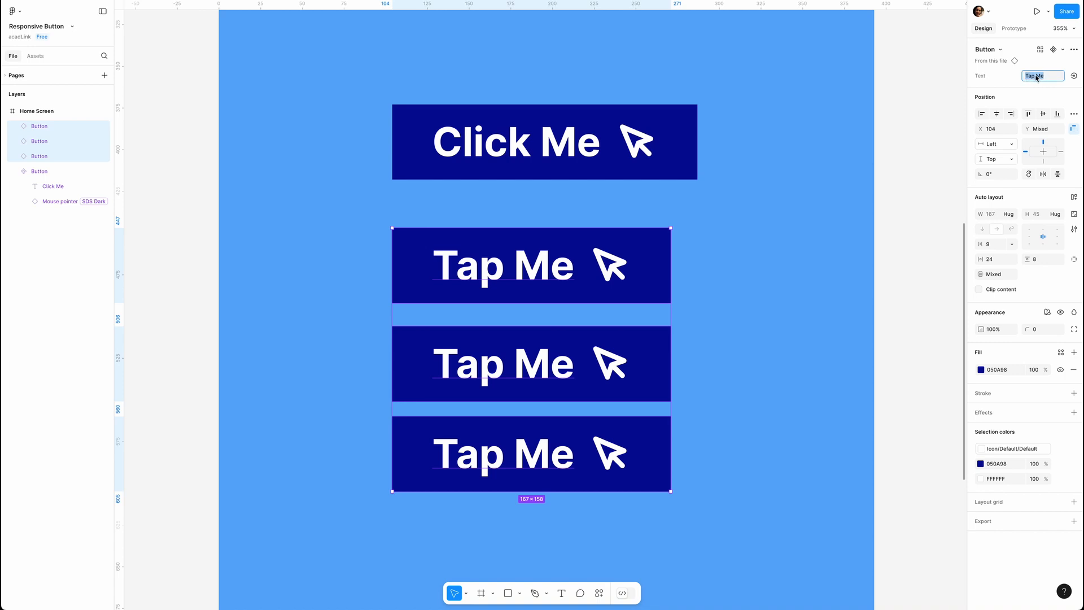
click(1035, 77)
key(BackSpace)
key(BackSpace)
key(BackSpace)
key(Return)
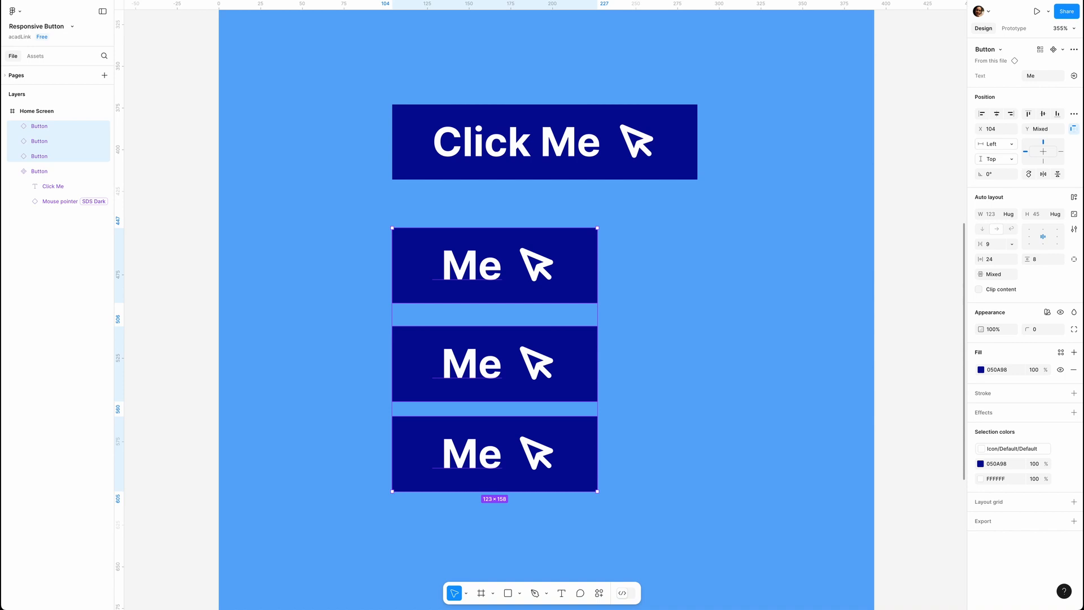
key(ctrl+z)
key(ctrl+z)
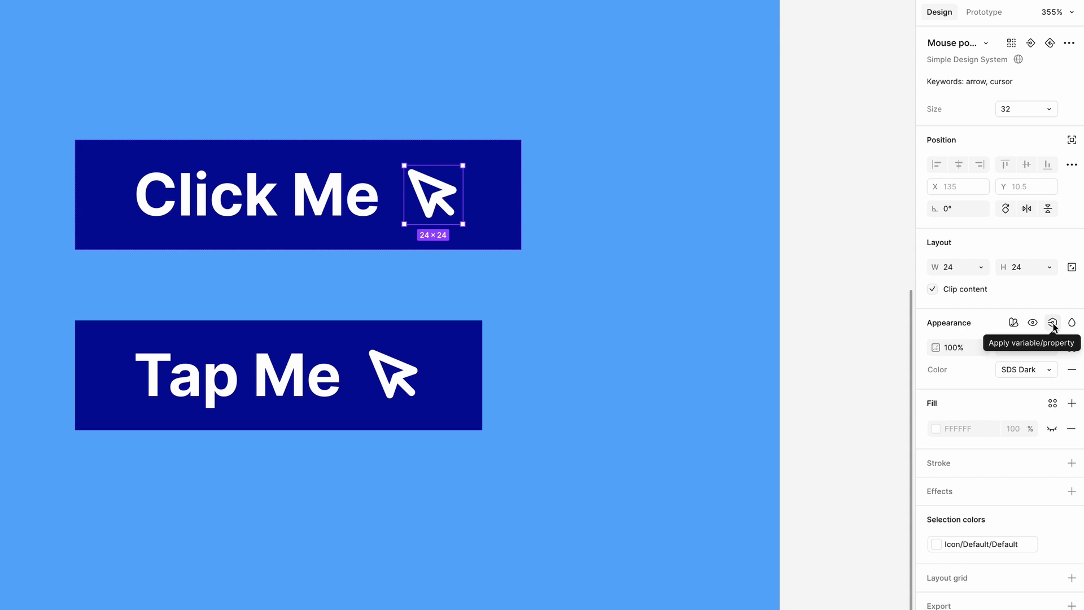
- Create a visibility property named Icon with the value True for the main button's mouse pointer
click(1052, 324)
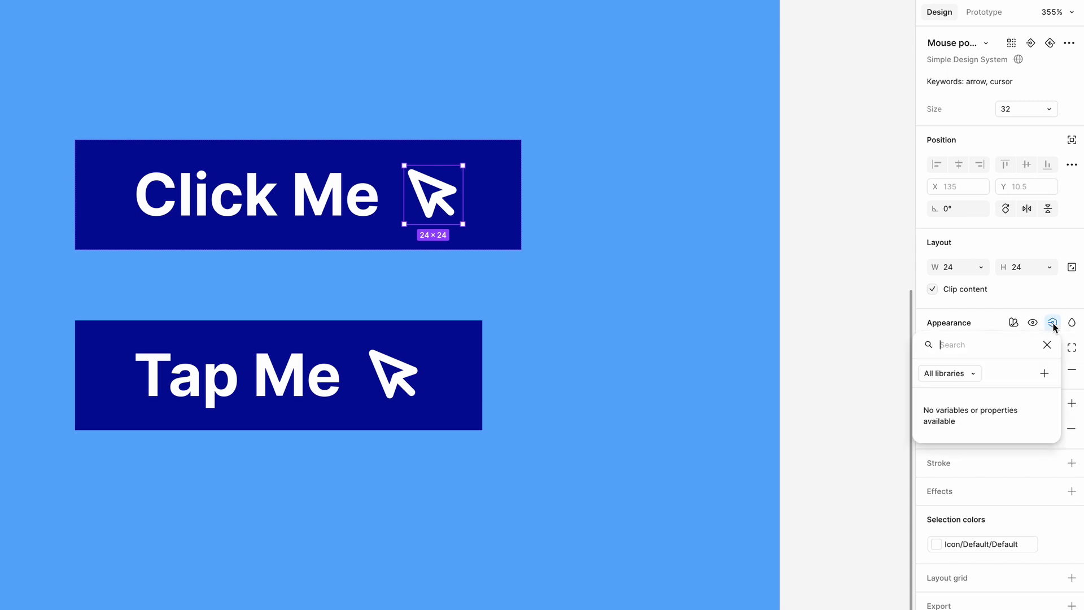
click(1045, 374)
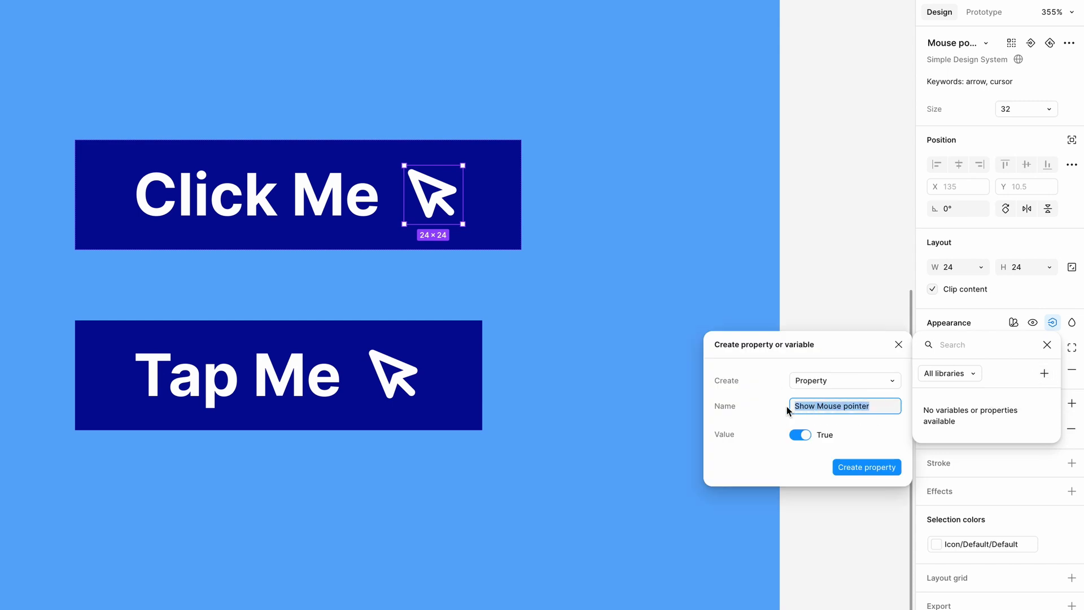
text(Icon)
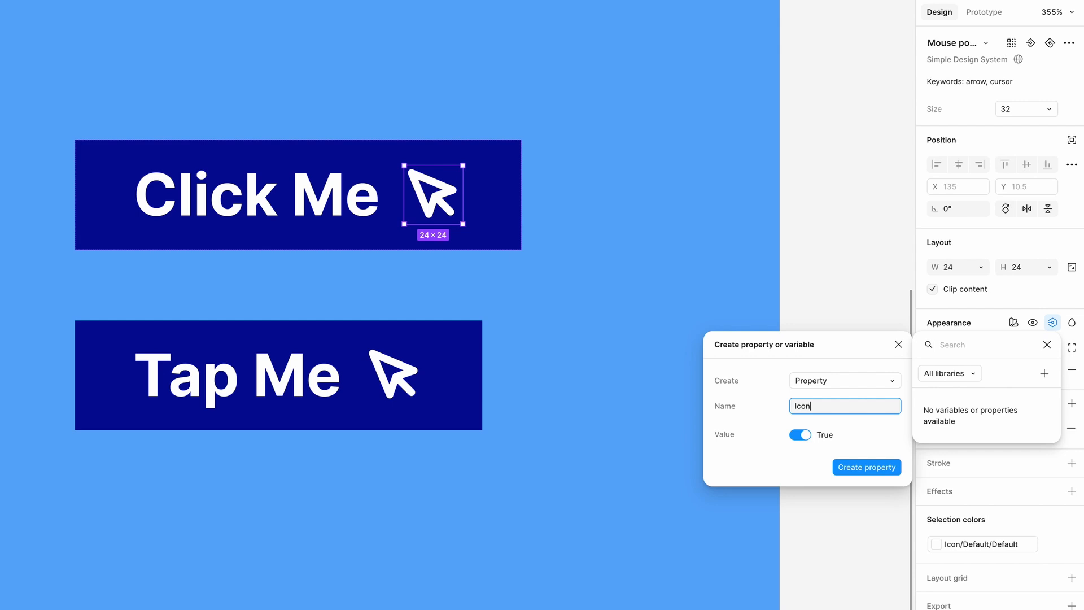
click(859, 468)
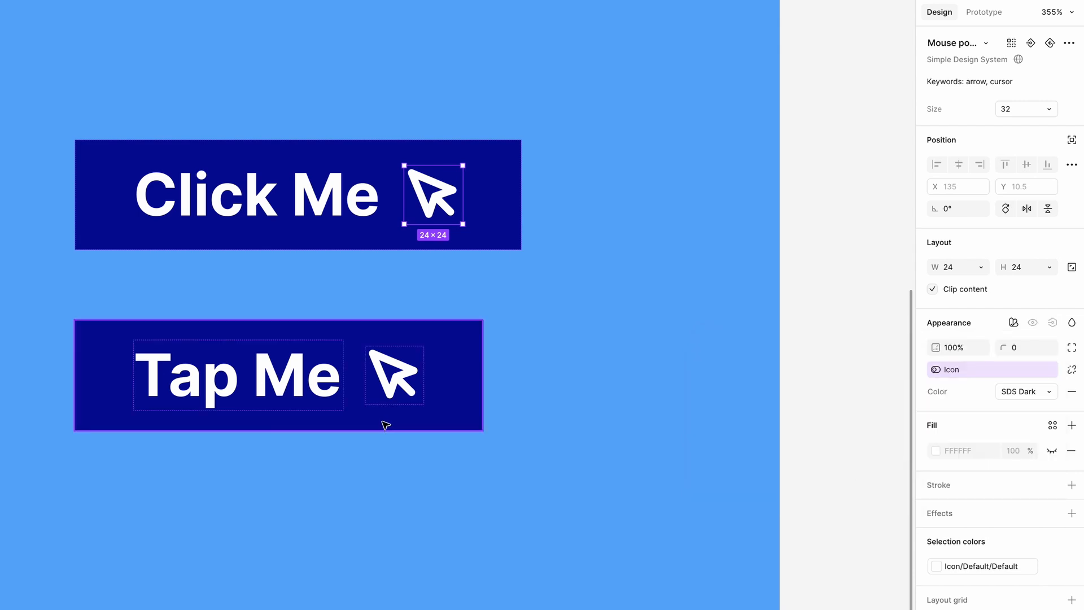
- Turn the Icon property of the Tap Me instance off and back on
click(397, 335)
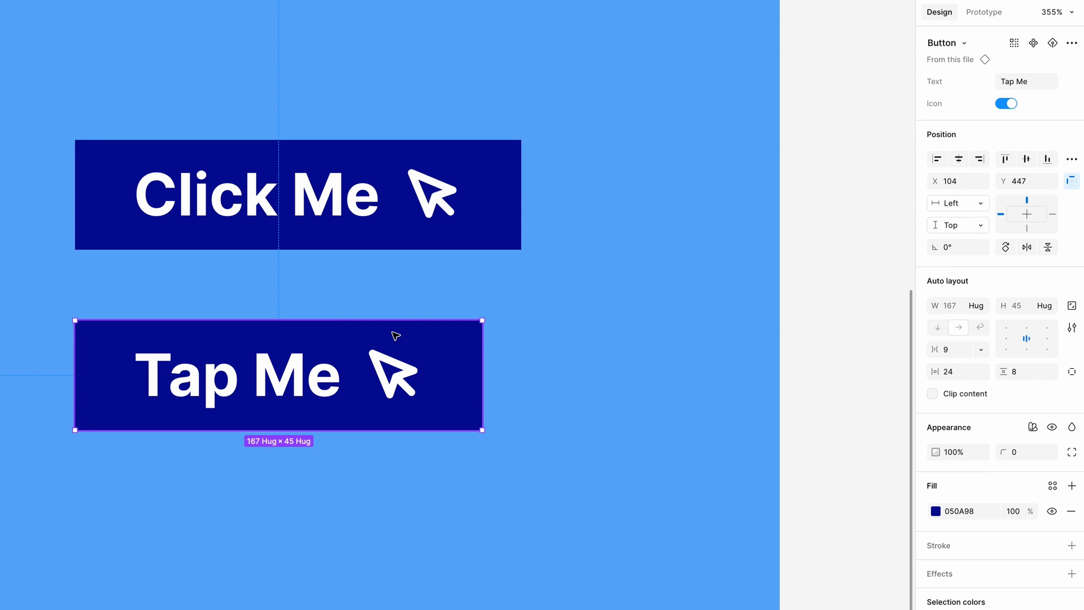
click(1005, 104)
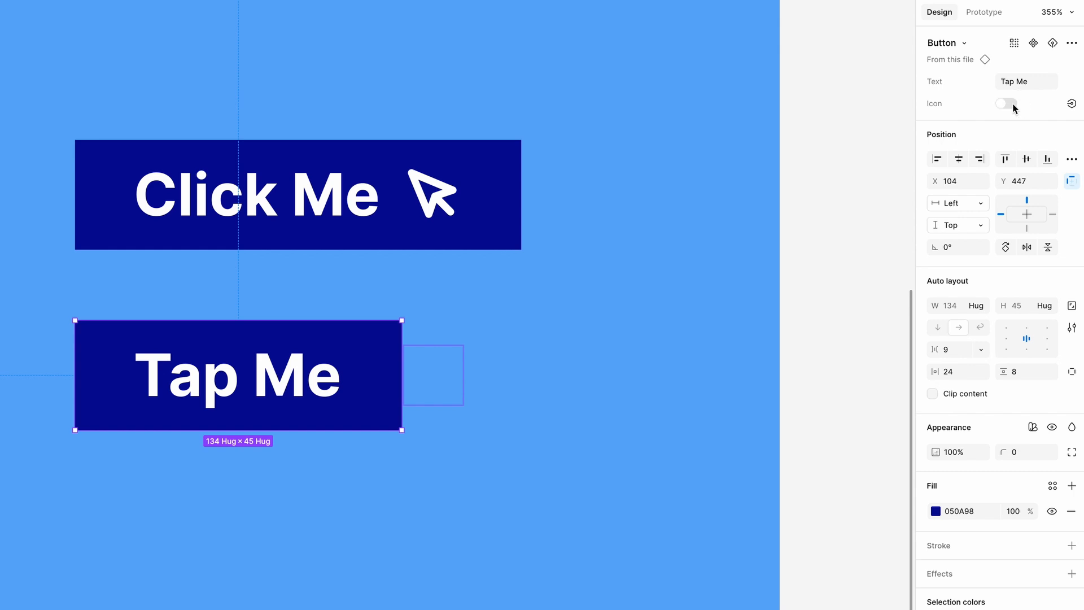
click(1011, 105)
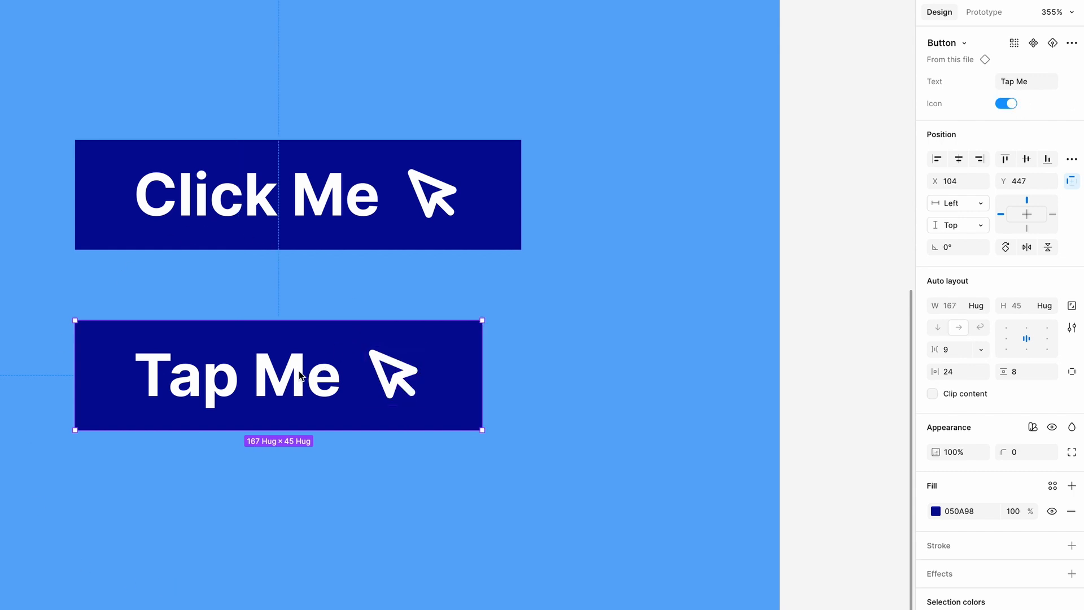
- Move the Tap Me instance out of the Home Screen frame onto the canvas beside it, at X 415, Y 372
ctrl+scroll(300, 376, down, 5)
drag(297, 361, 751, 246)
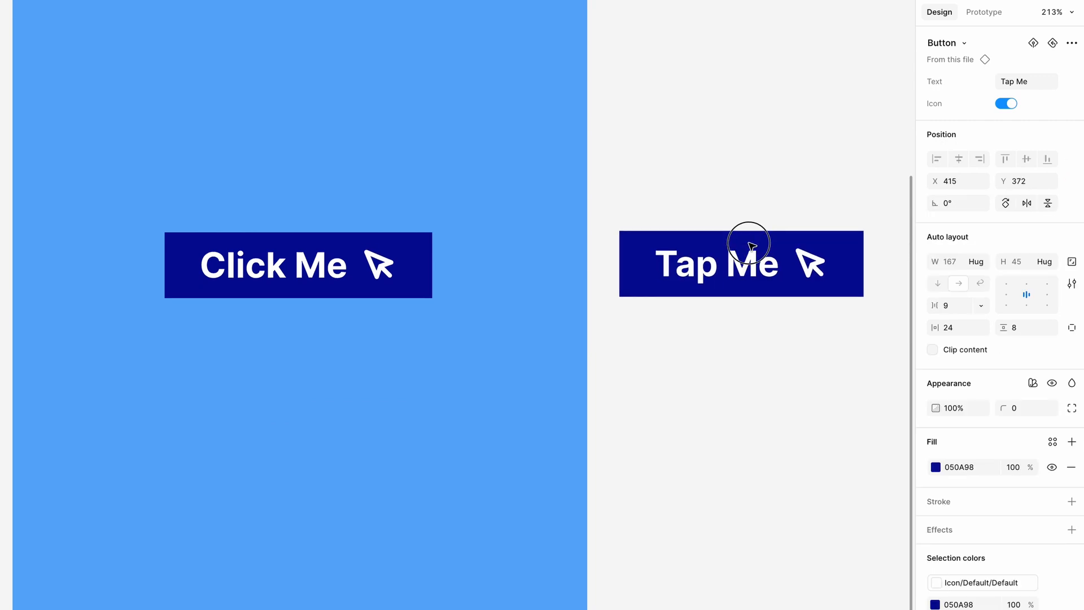
- Add a variant to the Click Me button component and name it Hover
click(314, 281)
ctrl+scroll(277, 291, up, 3)
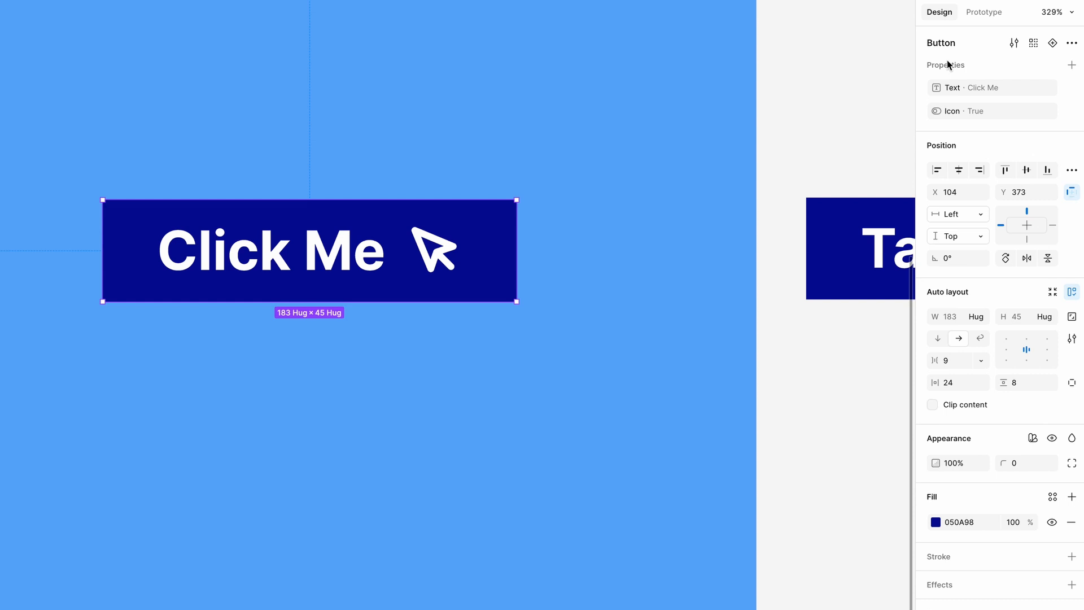
click(1053, 44)
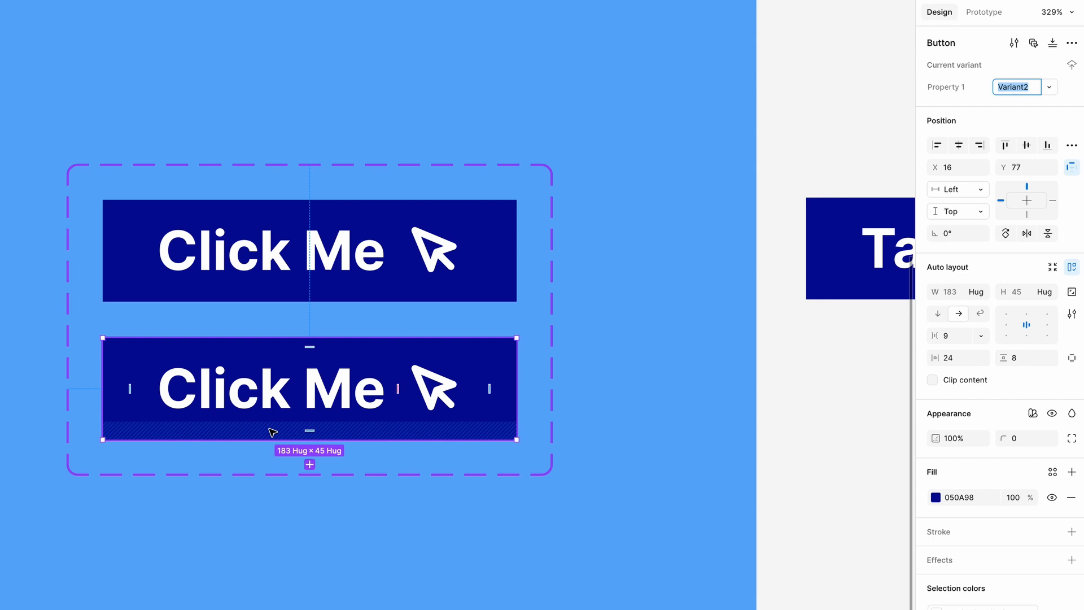
text(Hover)
key(Return)
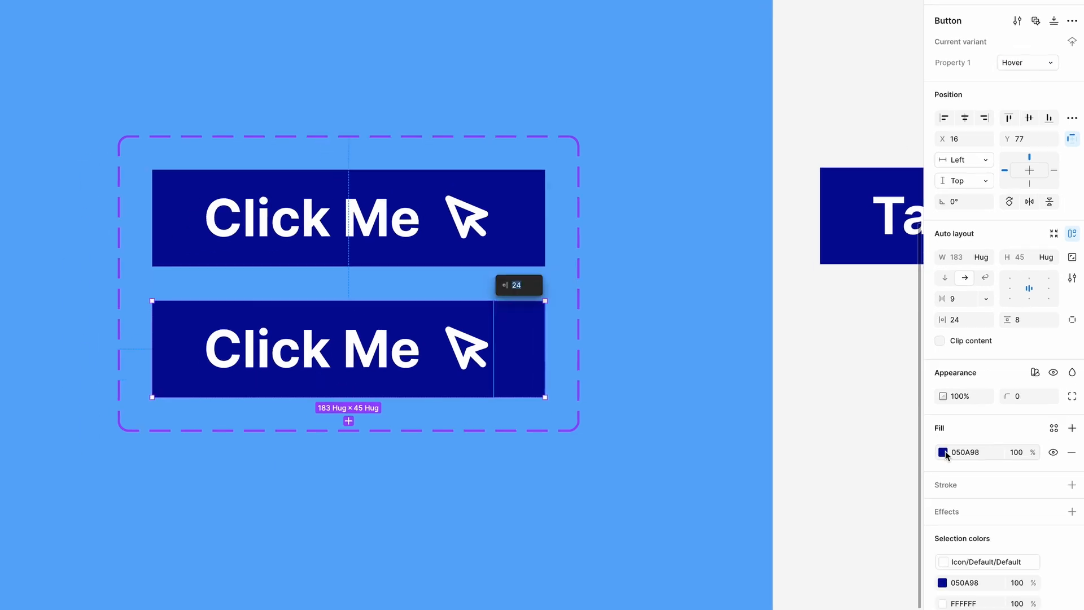
- Set the Hover variant's fill to purple 890598 and its corner radius to 4
click(936, 498)
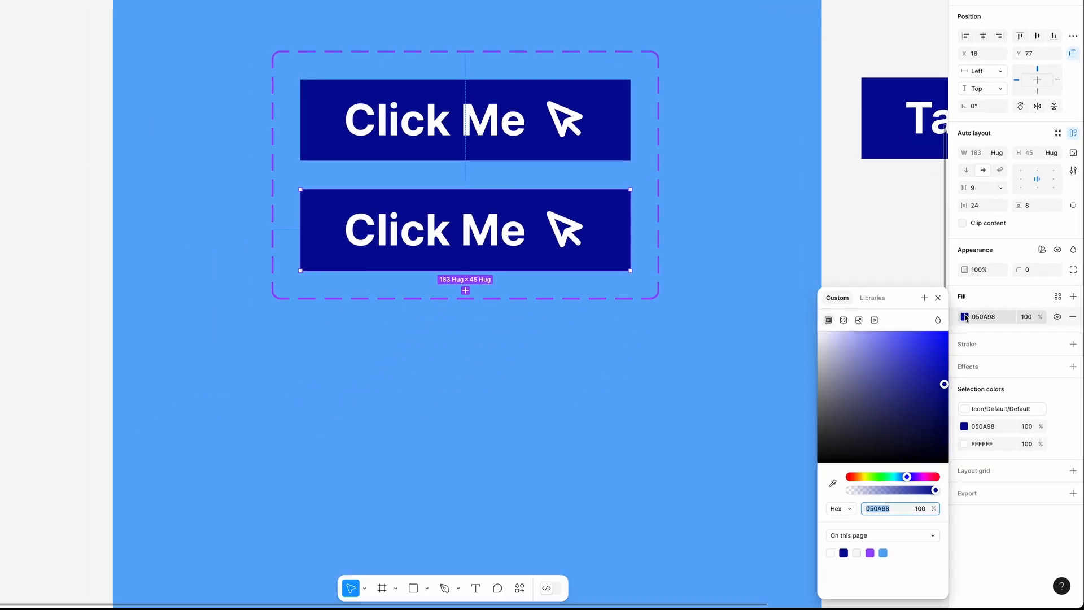
drag(907, 476, 917, 477)
click(938, 299)
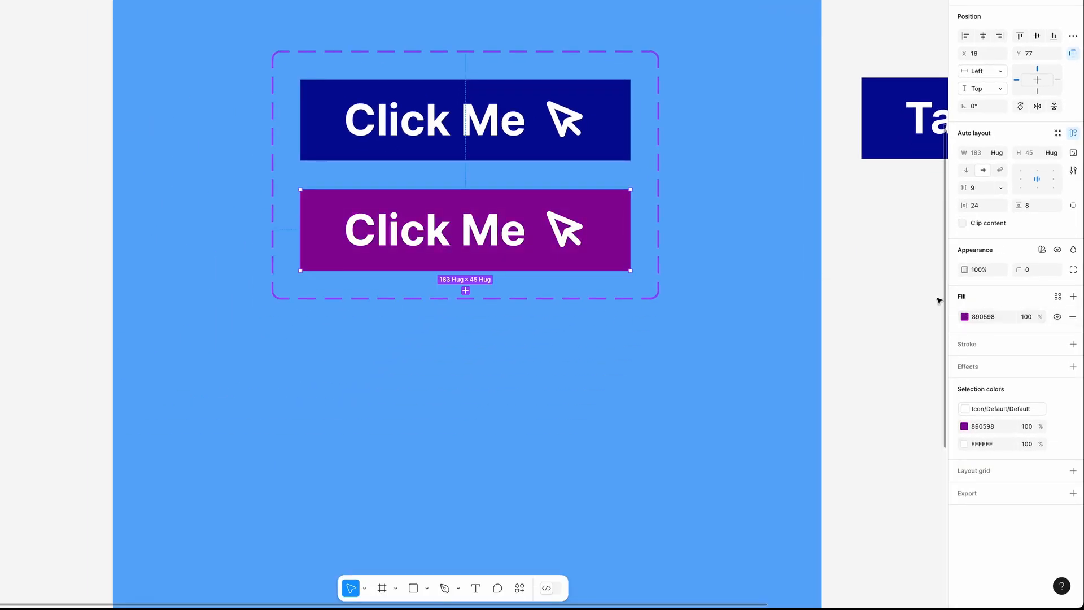
drag(1025, 270, 1066, 273)
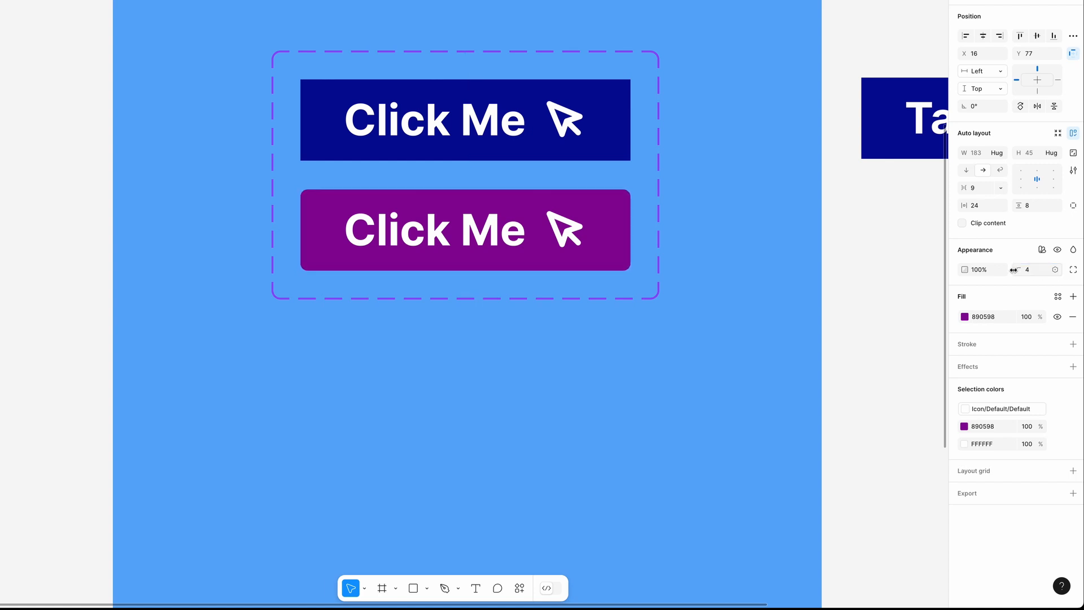
- Switch the Tap Me instance's Property 1 to the Hover variant
drag(770, 211, 520, 211)
click(675, 176)
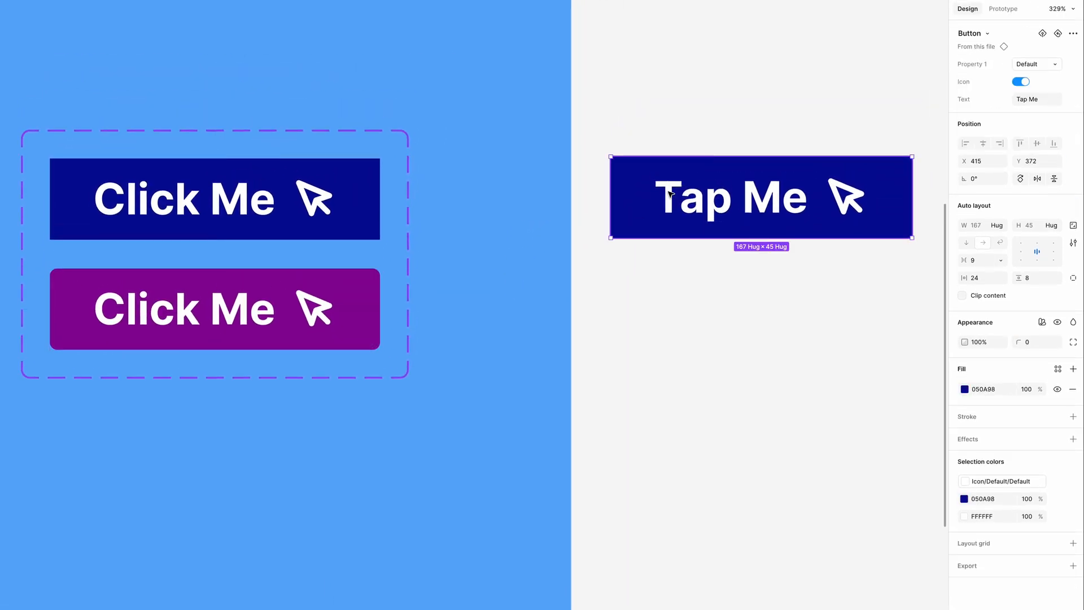
click(1053, 66)
click(972, 77)
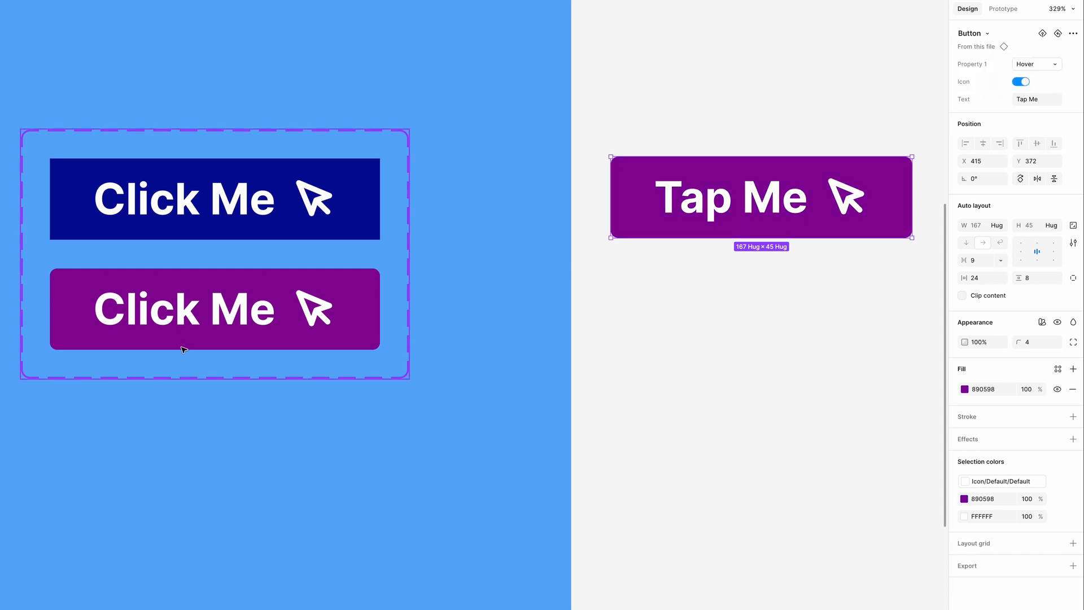
drag(167, 344, 401, 286)
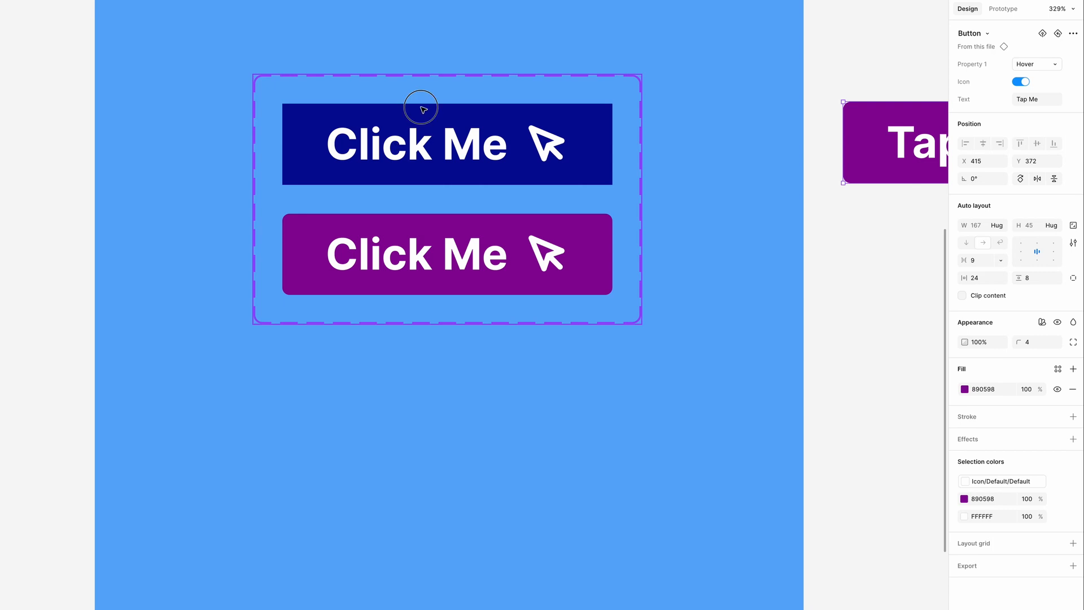
click(359, 117)
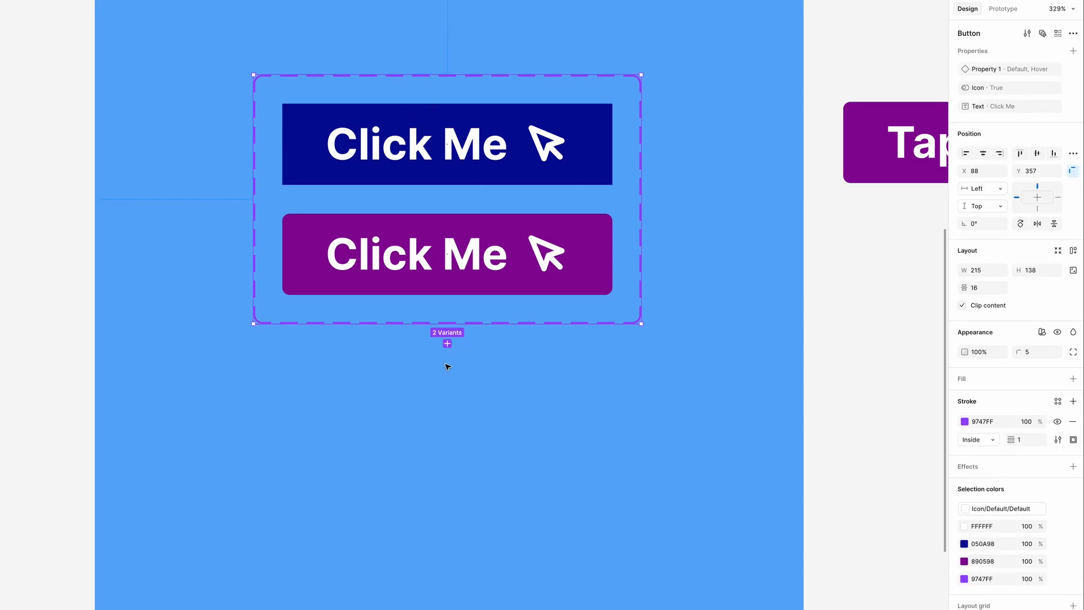
click(446, 343)
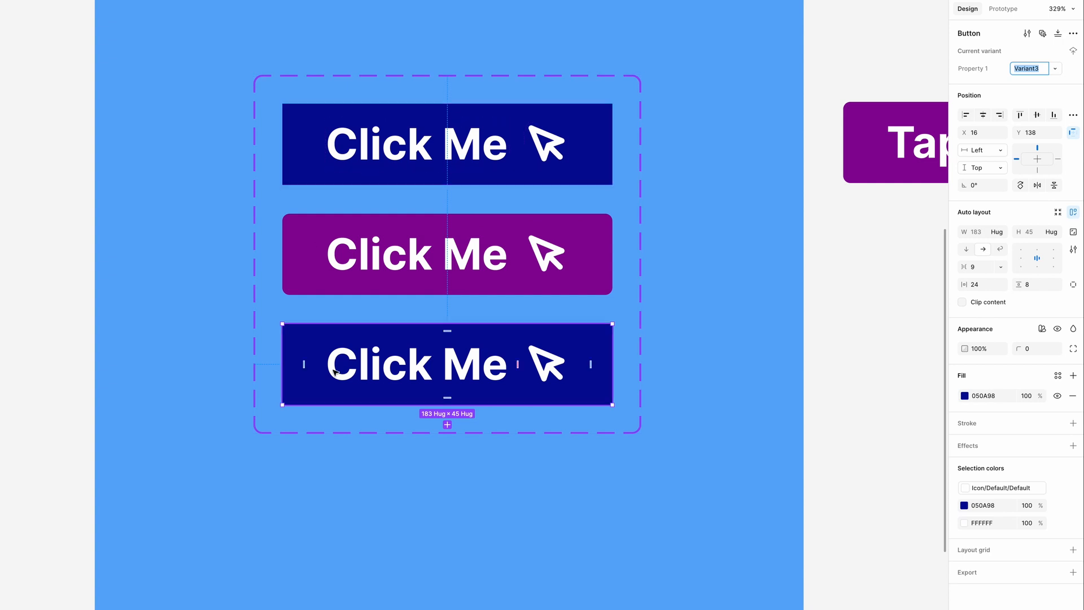
key(ctrl+z)
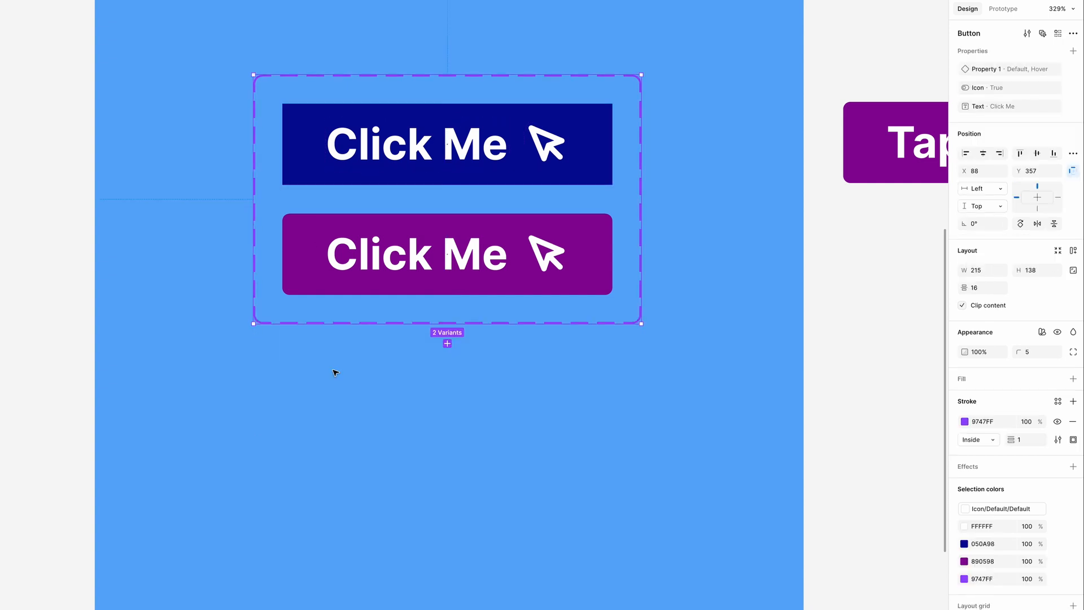
- Add a third variant based on the Hover variant and name it Disable
click(323, 281)
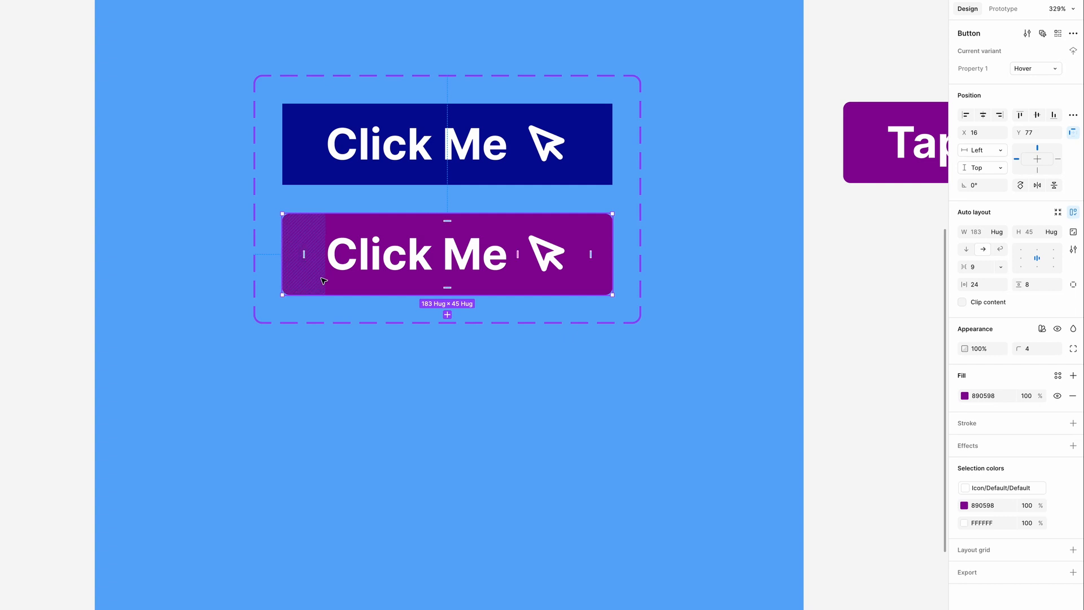
click(448, 314)
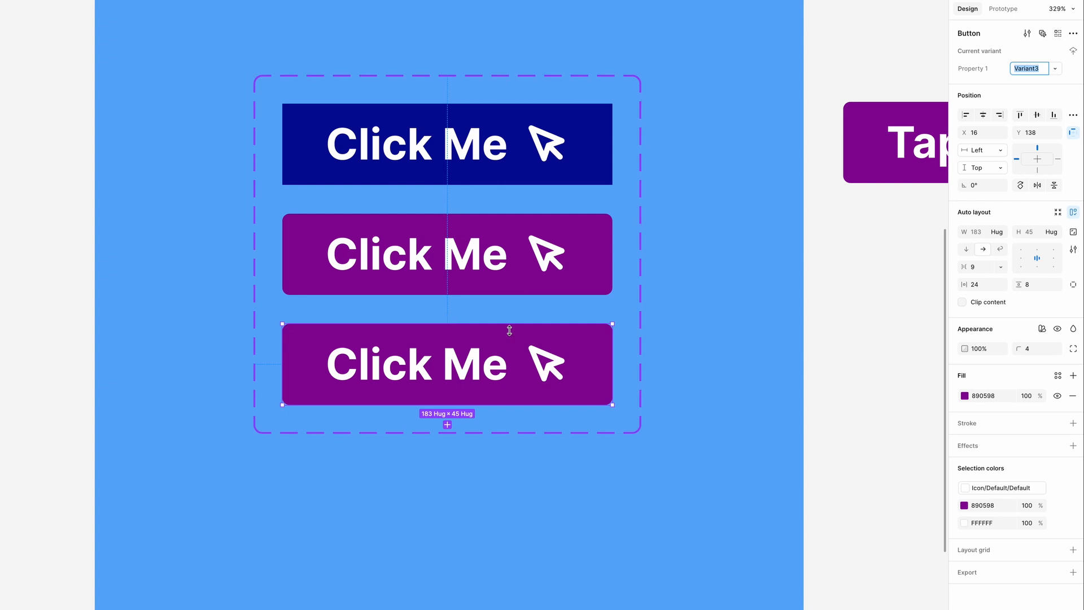
text(Disable)
key(Return)
- Set the Disable variant's fill to the pale purple C8B3CA
click(965, 396)
click(833, 438)
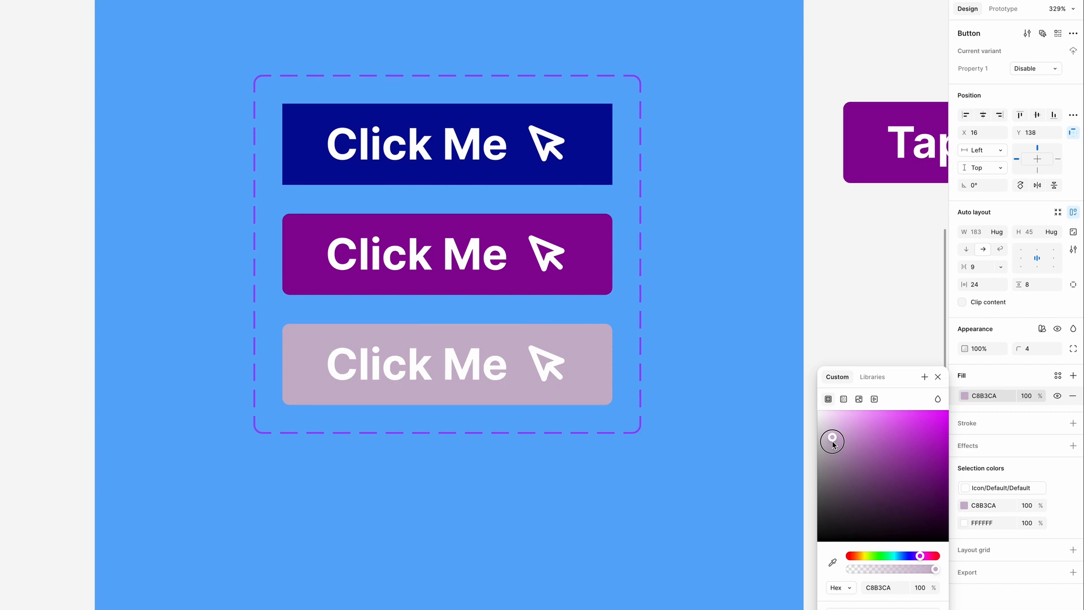